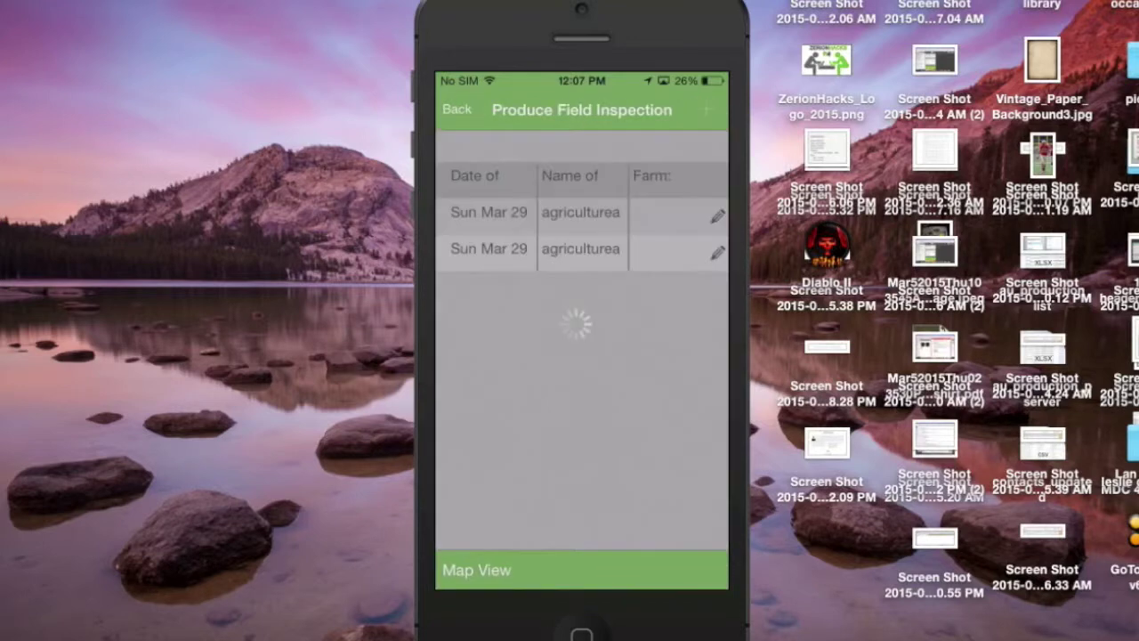
# - On the new inspection record, confirm Philly Field 1 as the field
pyautogui.scroll(-2, 582, 356)
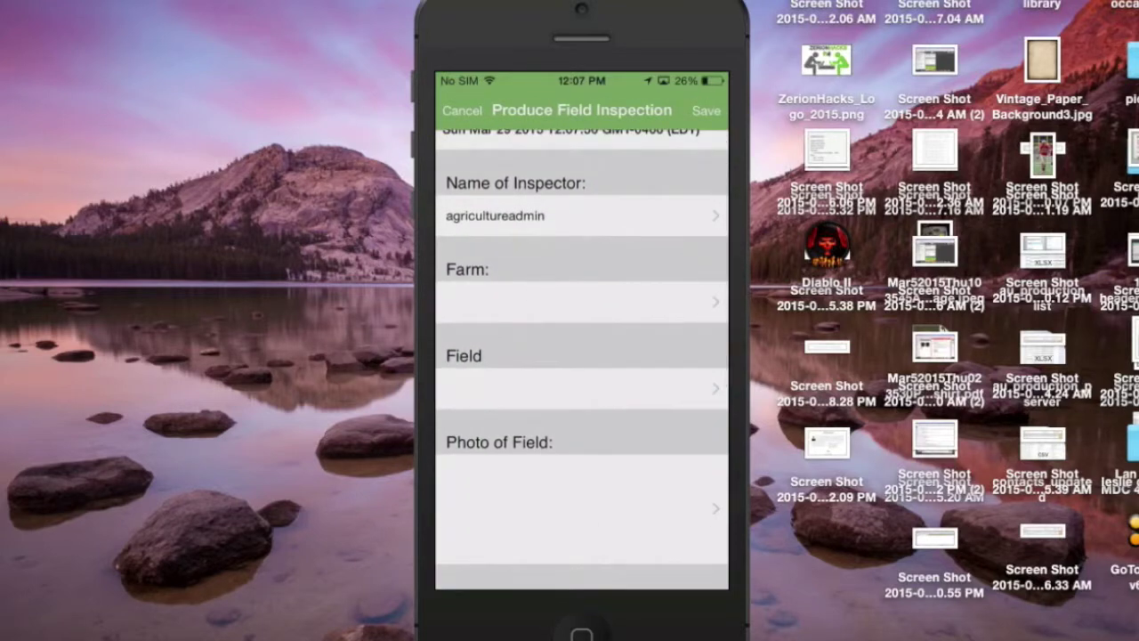
pyautogui.click(582, 303)
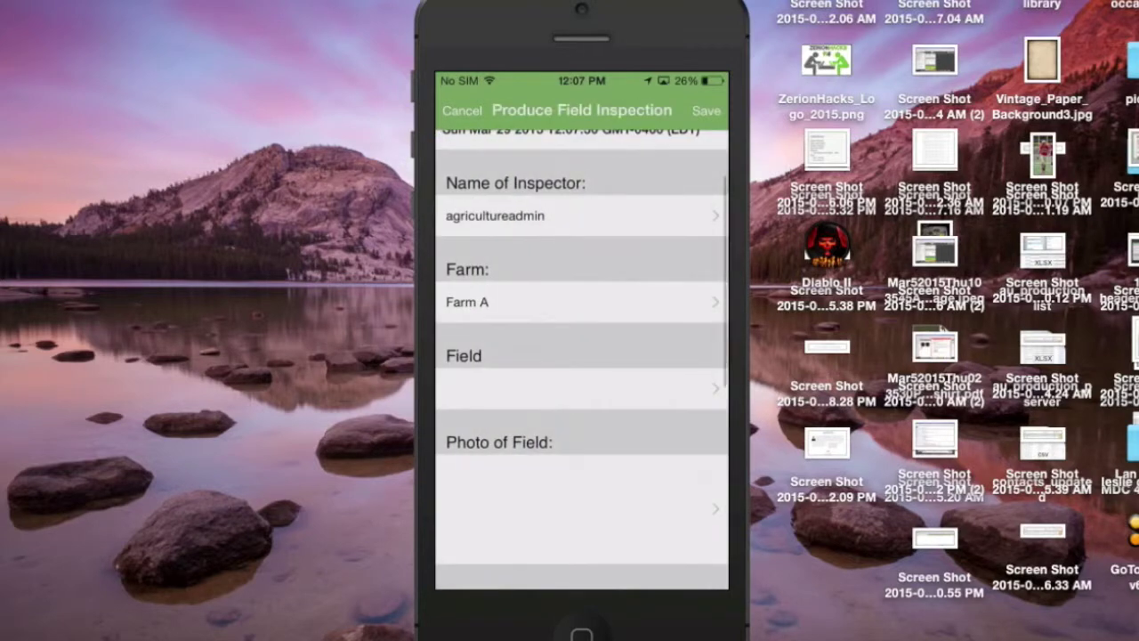
pyautogui.click(559, 356)
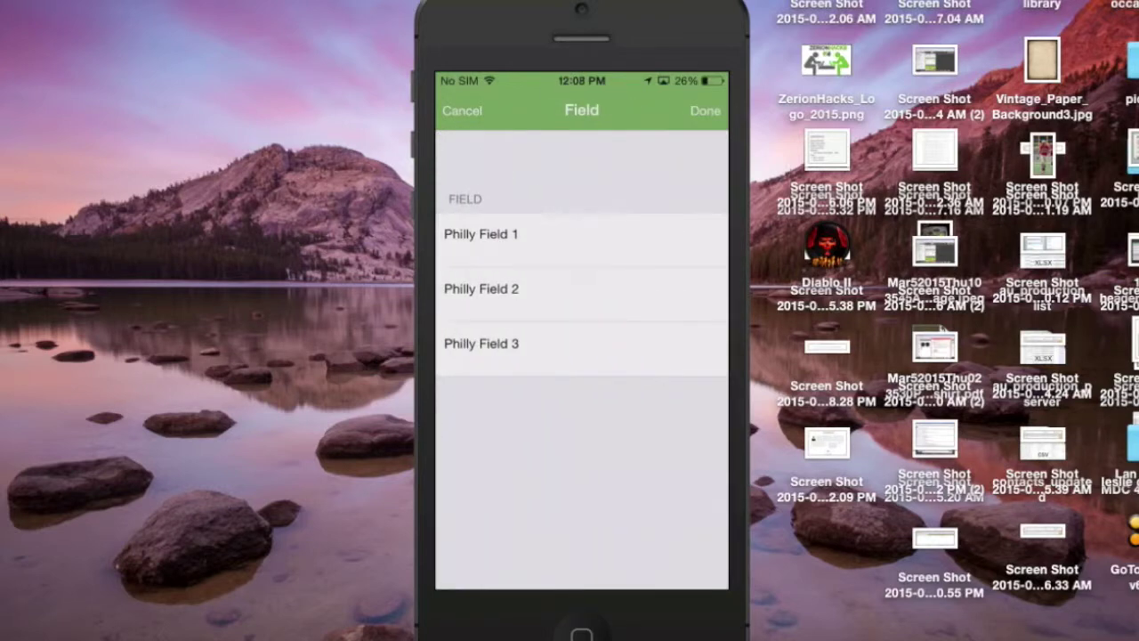
pyautogui.click(705, 110)
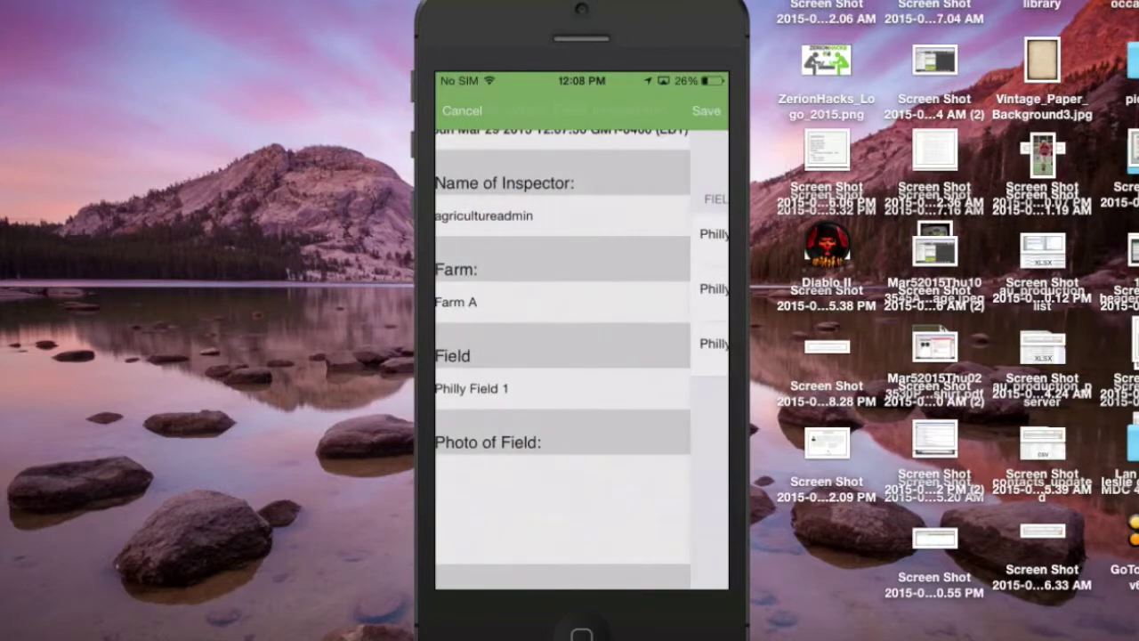
# - Change the farm to Farm B and choose Chicago Field 2 as the field
pyautogui.click(582, 298)
pyautogui.click(500, 288)
pyautogui.click(705, 111)
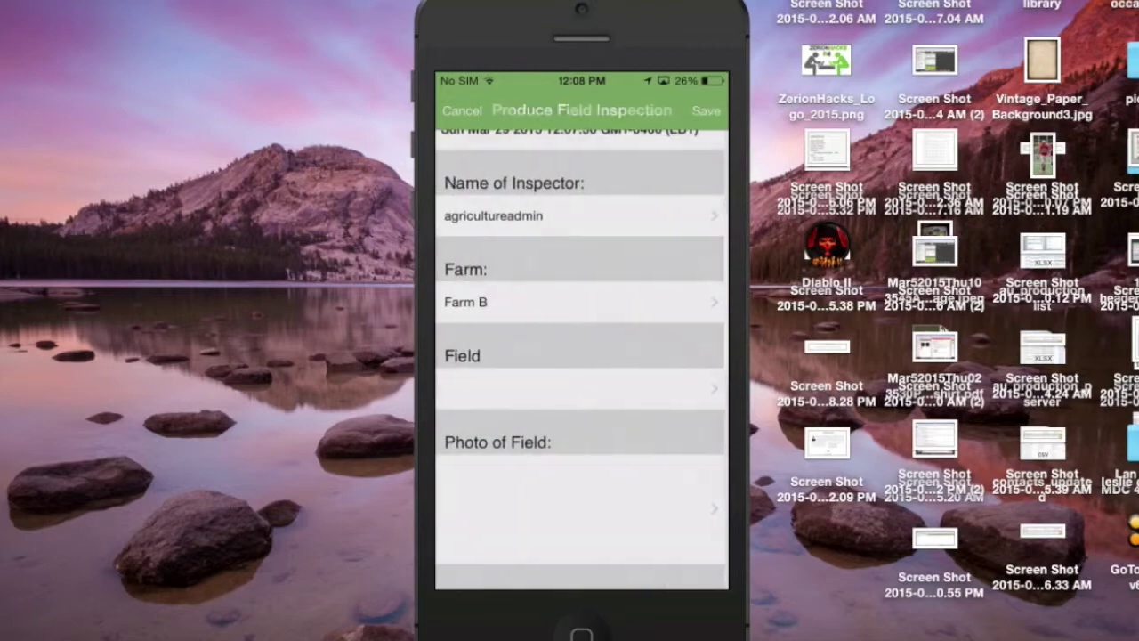
pyautogui.click(560, 356)
pyautogui.click(559, 288)
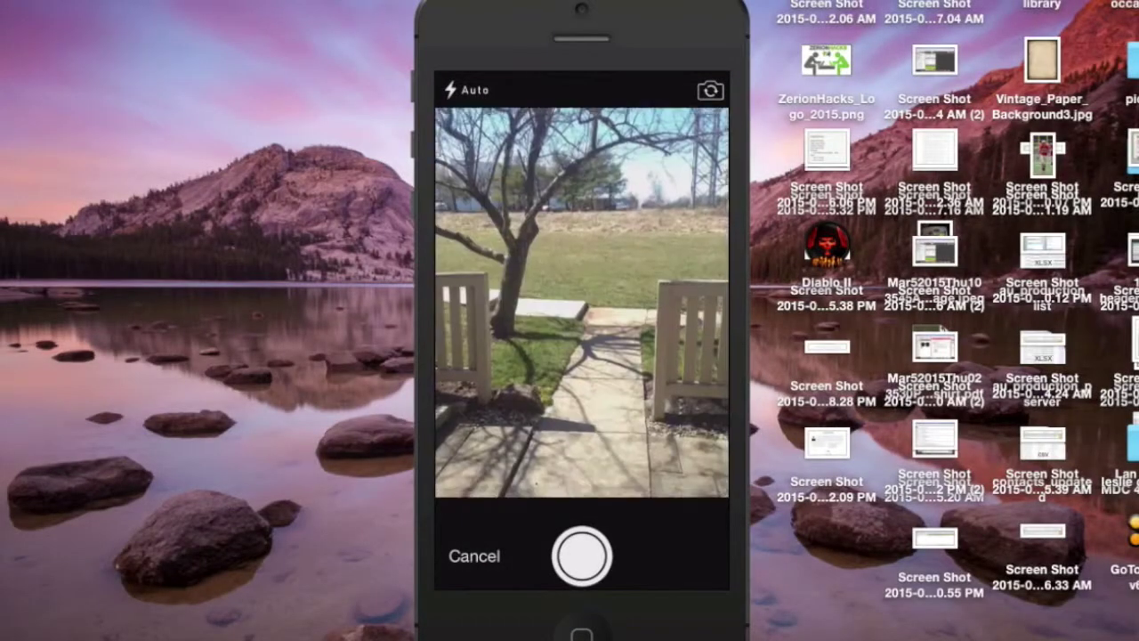
# - Take a field photo, accept it, and attach it to the inspection record
pyautogui.click(581, 554)
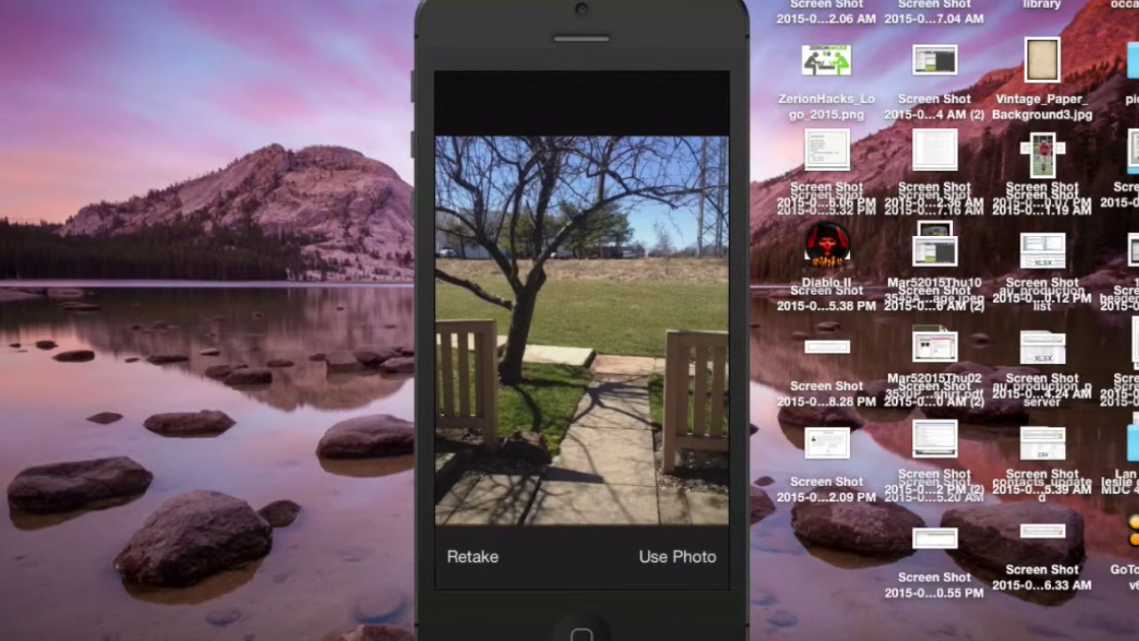
pyautogui.click(677, 556)
pyautogui.click(704, 112)
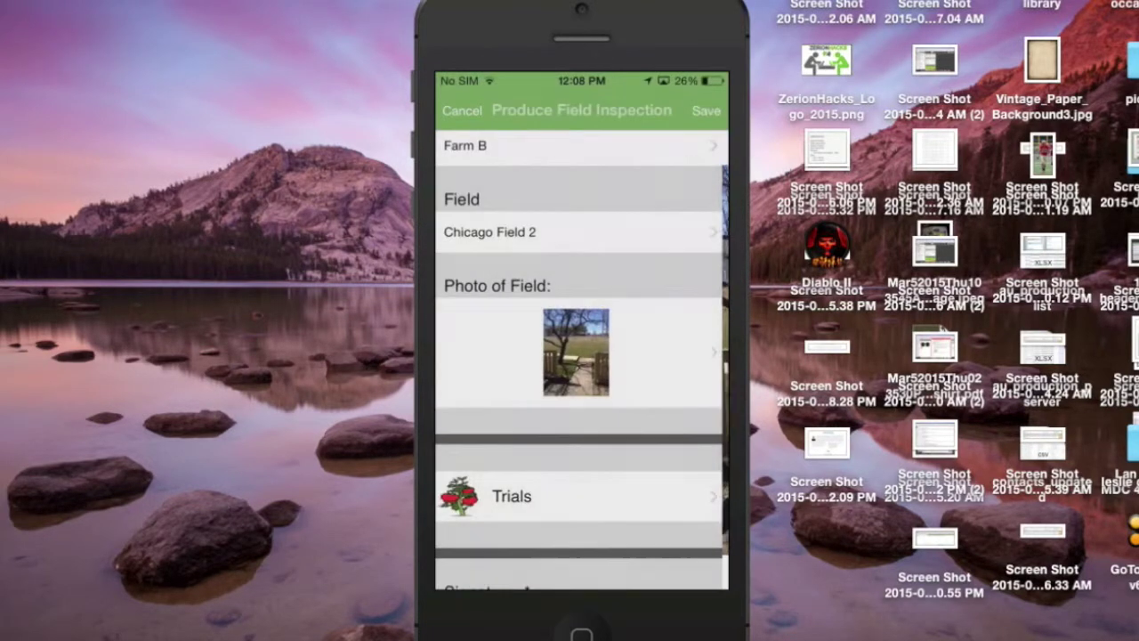
pyautogui.scroll(-3, 582, 356)
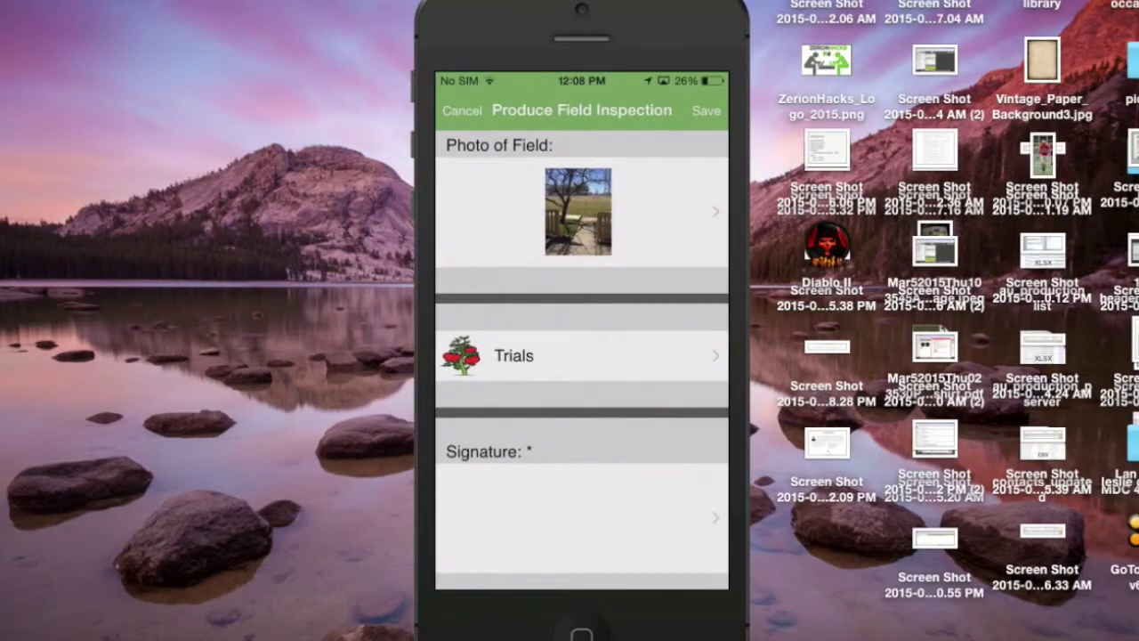
# - Open the Trials section and start taking a plant photo for the field trial
pyautogui.click(582, 355)
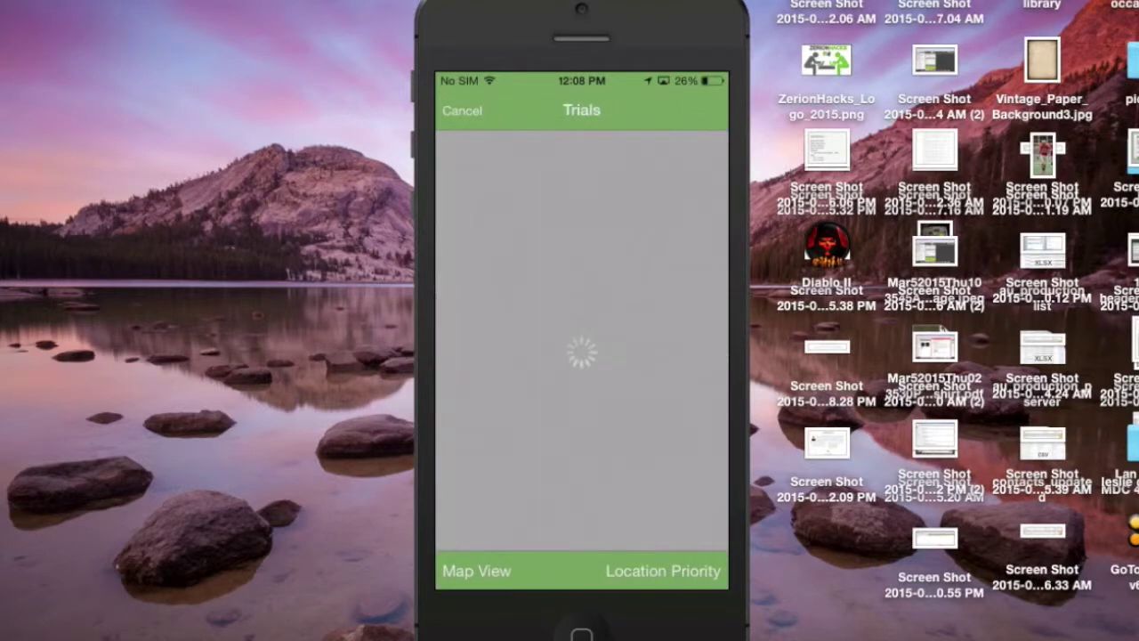
pyautogui.scroll(-3, 581, 356)
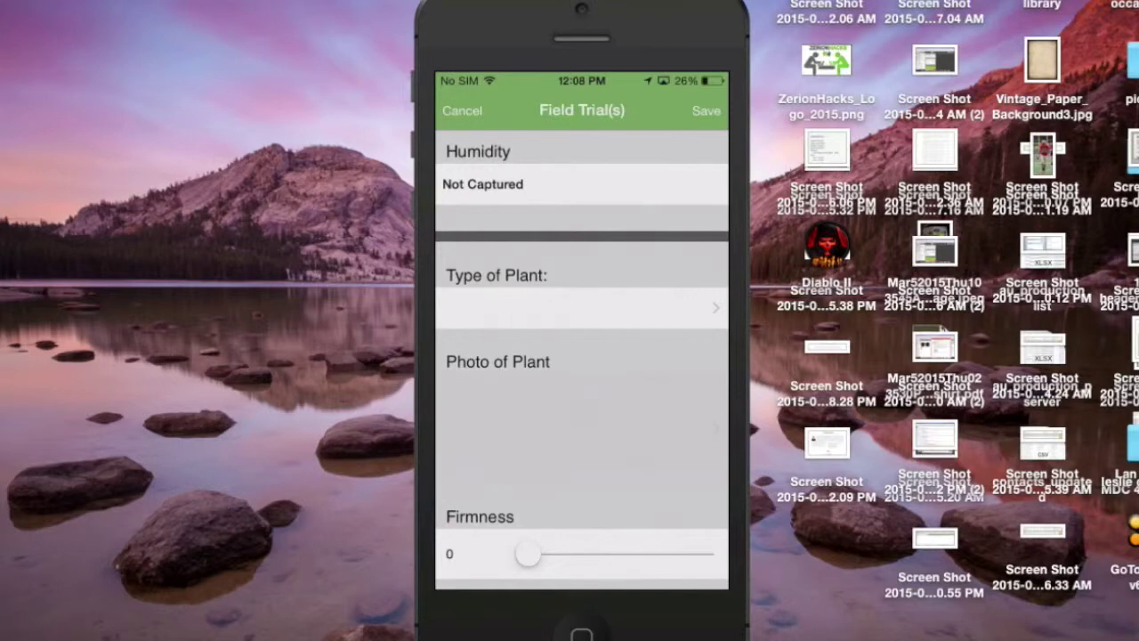
pyautogui.click(582, 400)
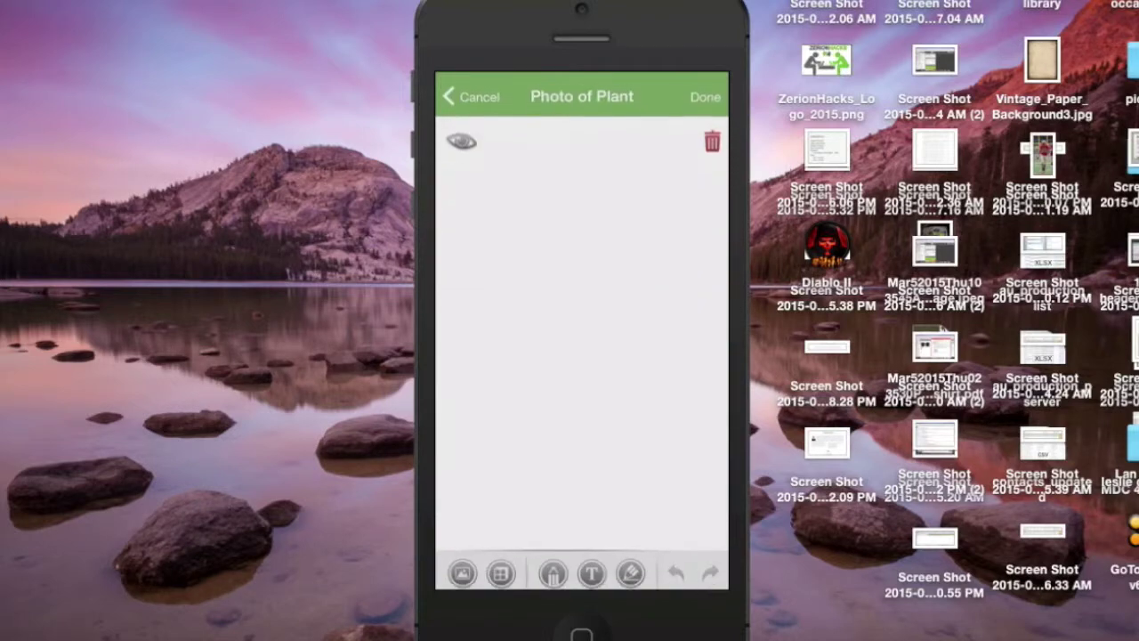
pyautogui.click(581, 476)
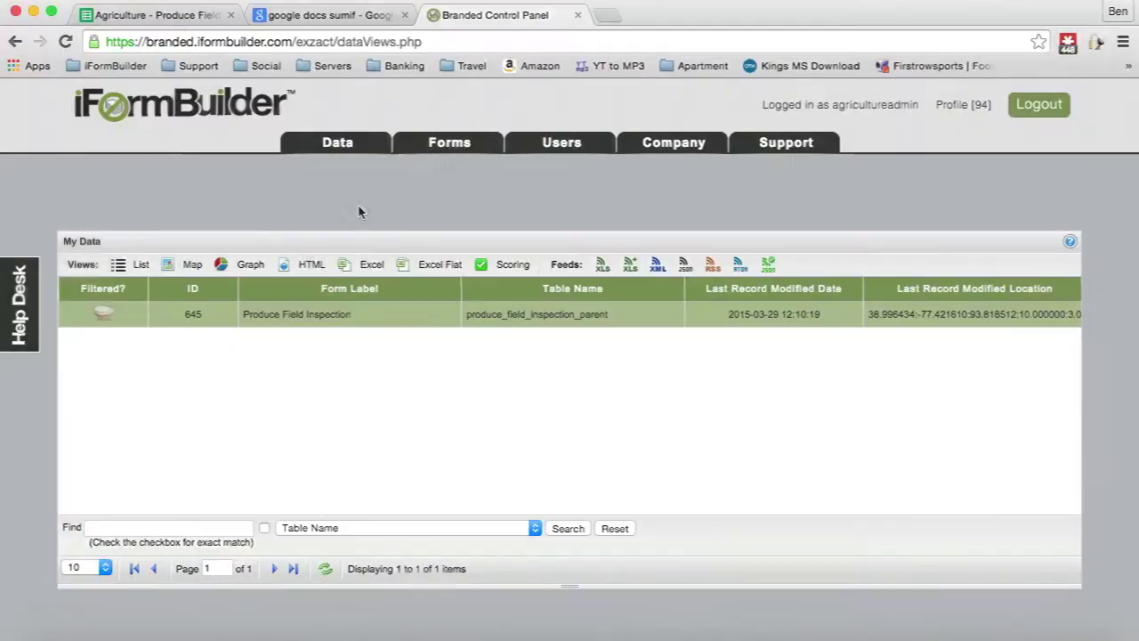
# - Open the Produce Field Inspection records (ID 645) and select the new record 18
pyautogui.click(193, 317)
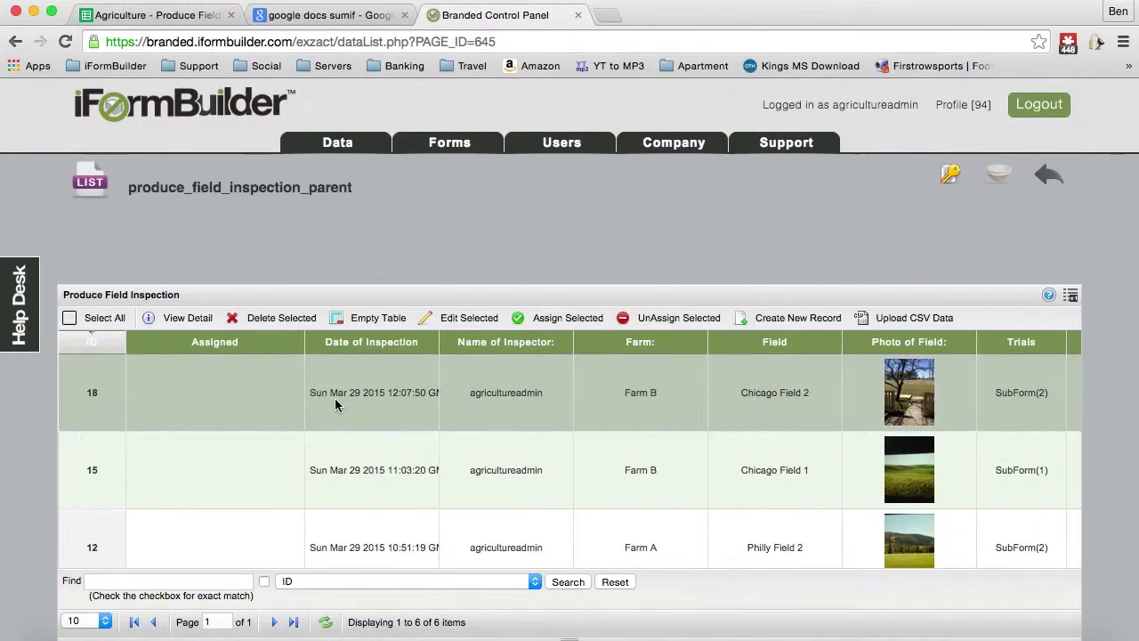
pyautogui.scroll(-3, 335, 405)
pyautogui.scroll(3, 356, 414)
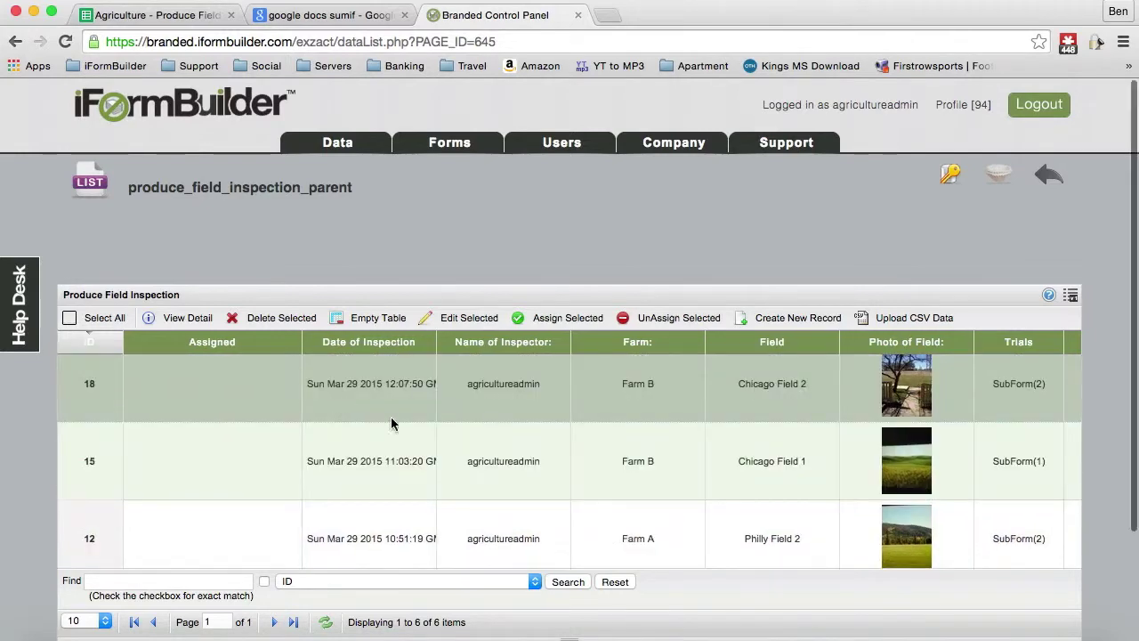
pyautogui.click(452, 409)
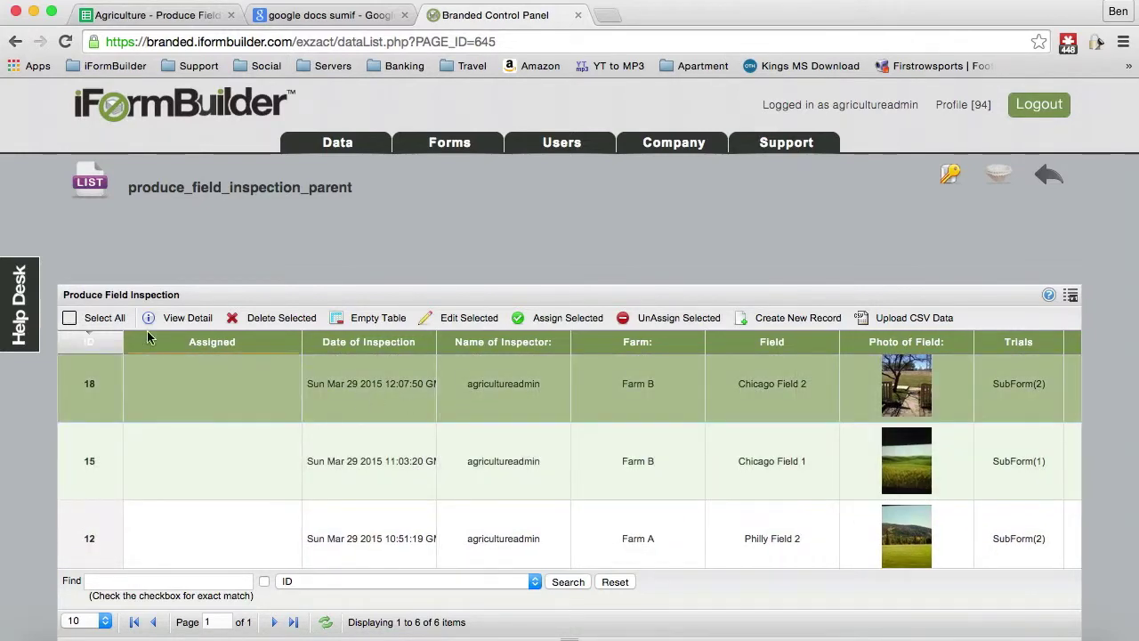
# - Review record 18's inspection and both trial details, then open it for editing
pyautogui.click(179, 321)
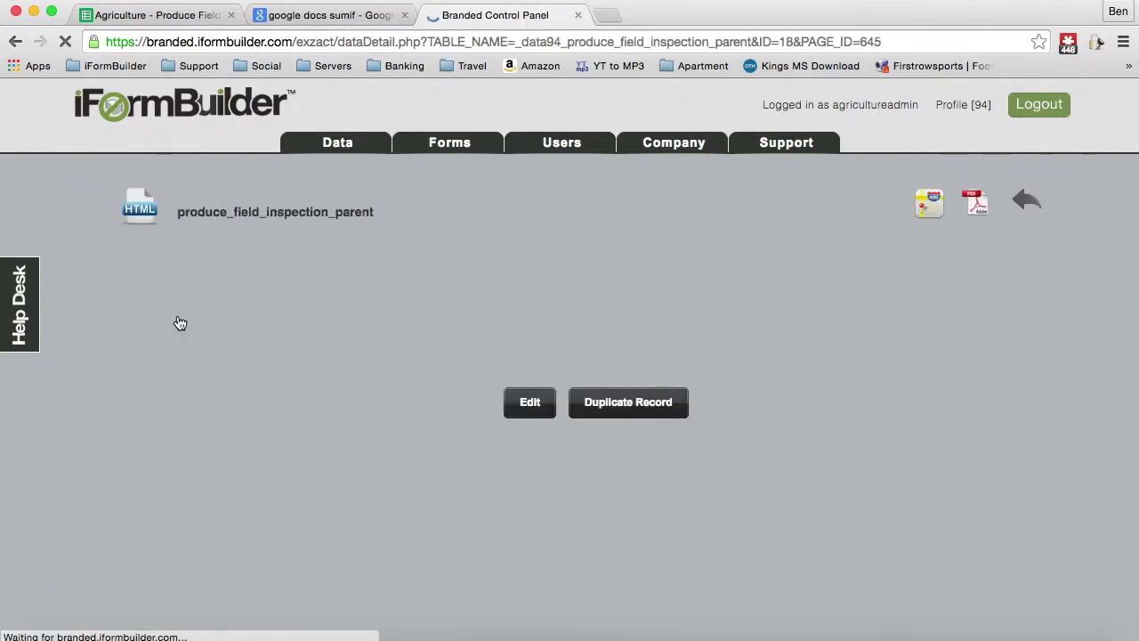
pyautogui.scroll(-2, 413, 298)
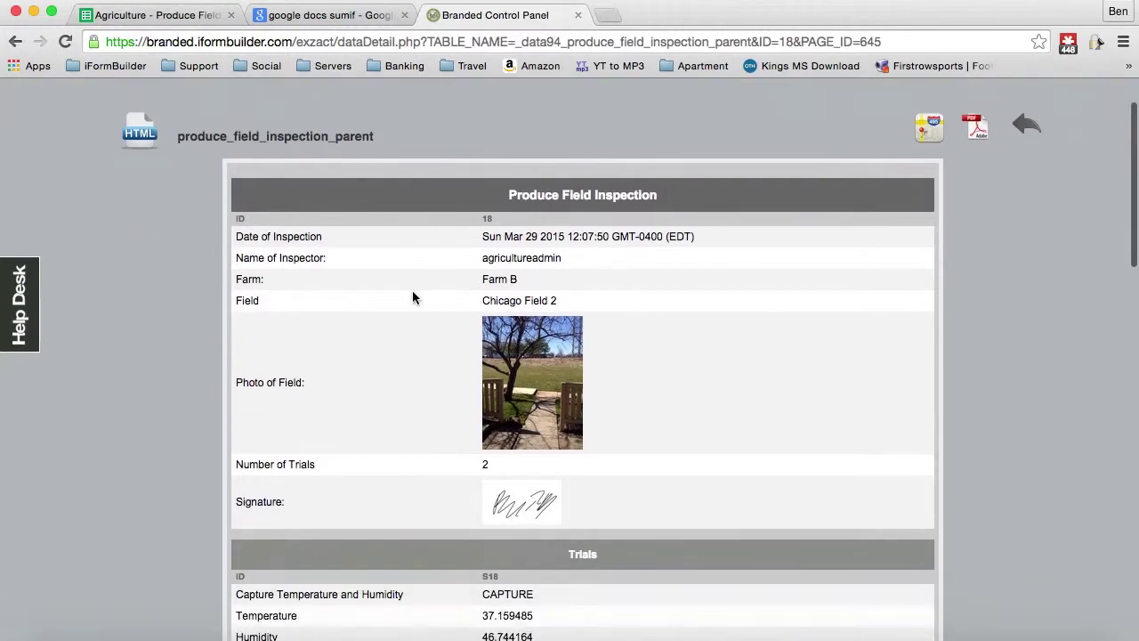
pyautogui.scroll(-10, 413, 298)
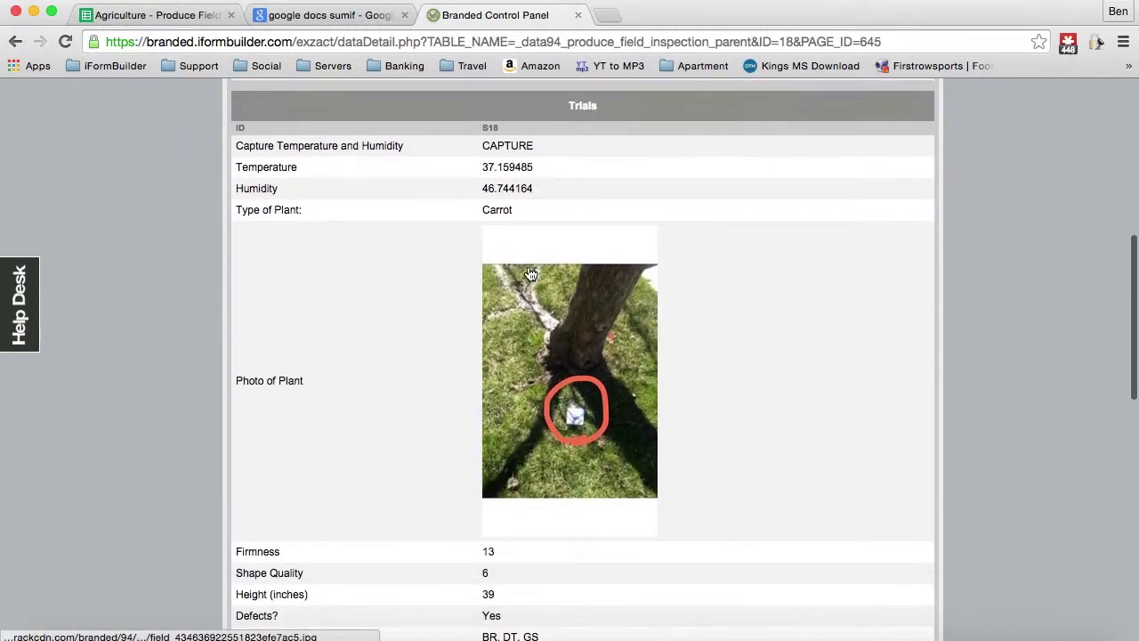
pyautogui.scroll(-9, 441, 206)
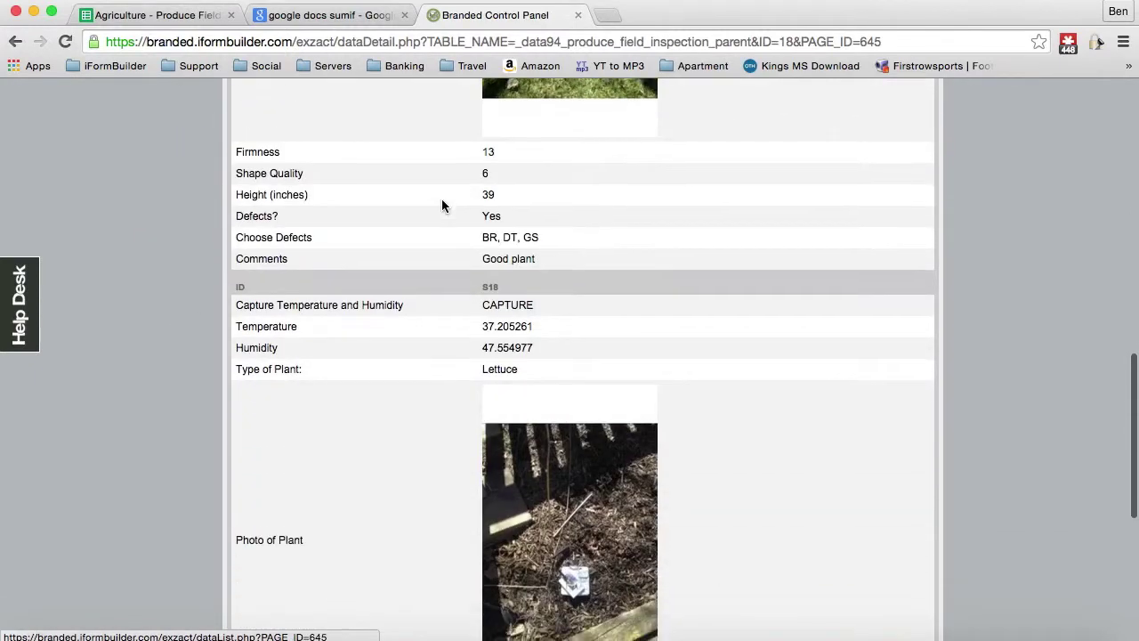
pyautogui.scroll(-6, 436, 324)
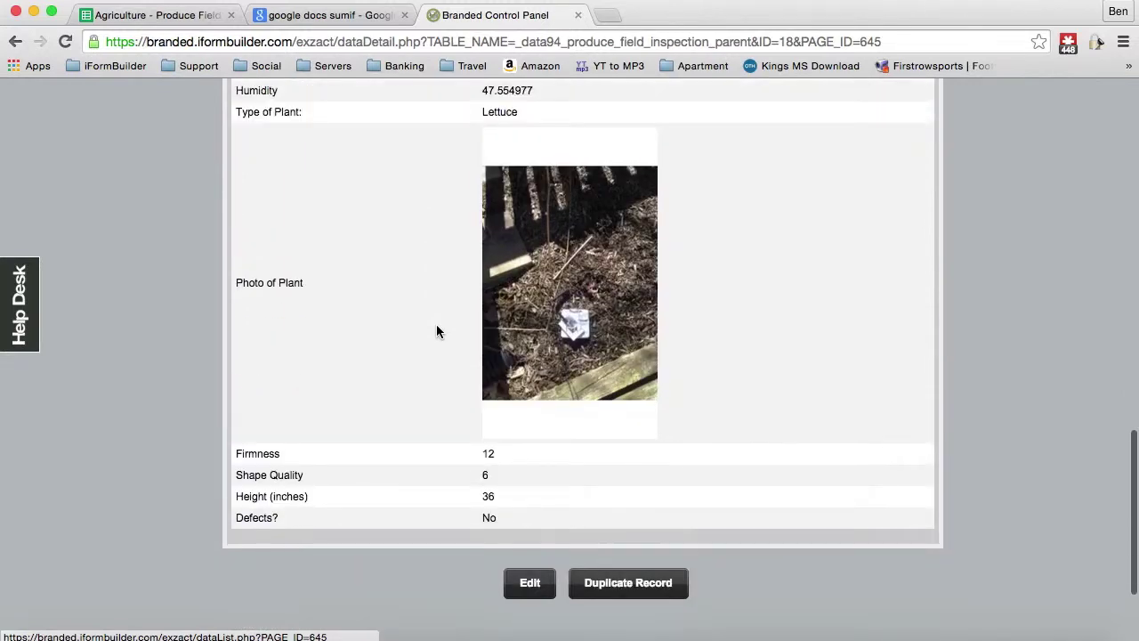
pyautogui.scroll(20, 436, 324)
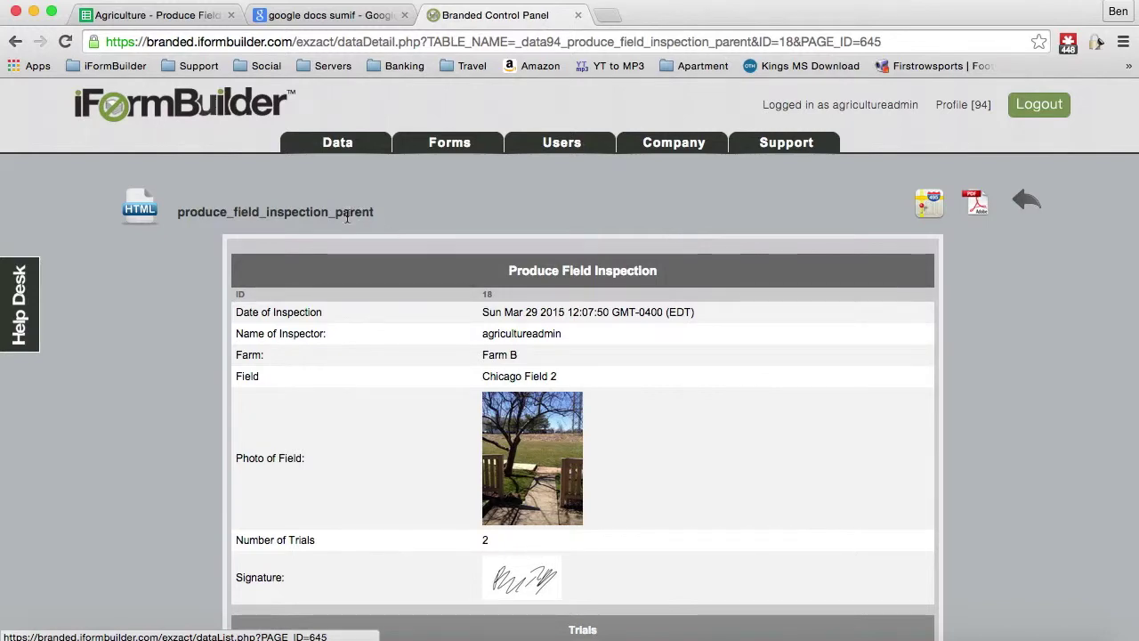
pyautogui.scroll(-6, 381, 334)
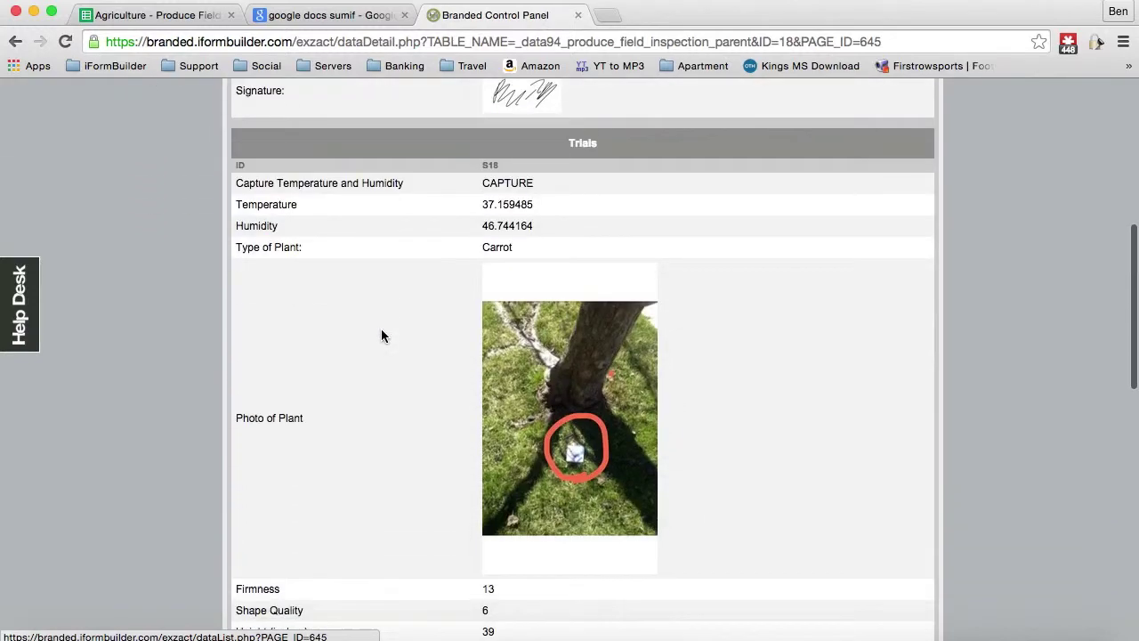
pyautogui.scroll(-15, 381, 331)
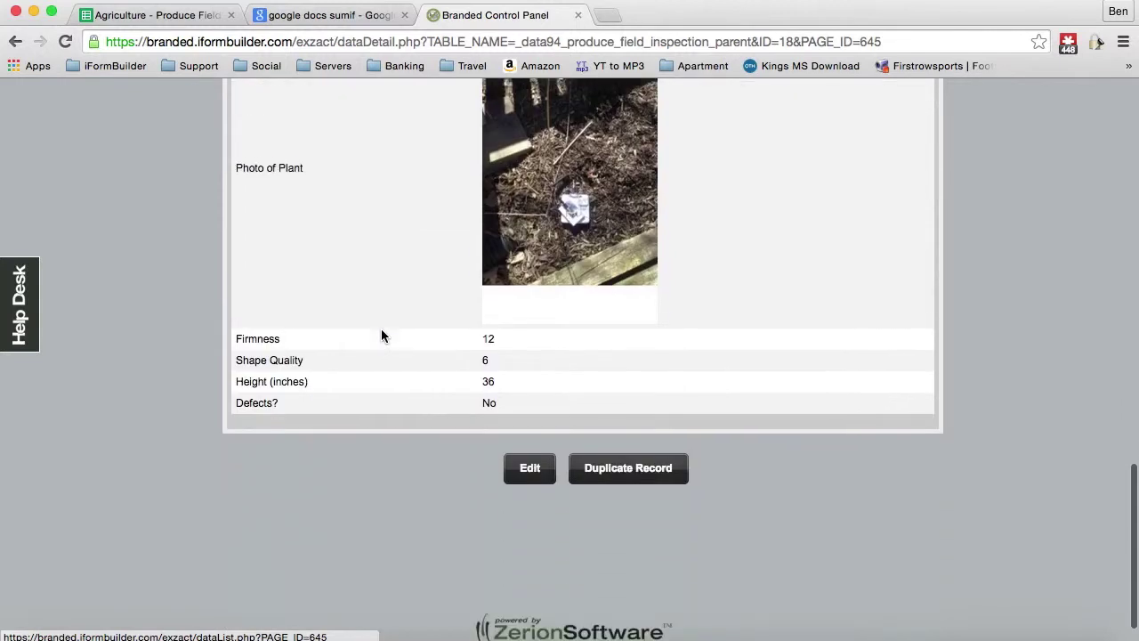
pyautogui.scroll(-1, 382, 336)
pyautogui.click(531, 438)
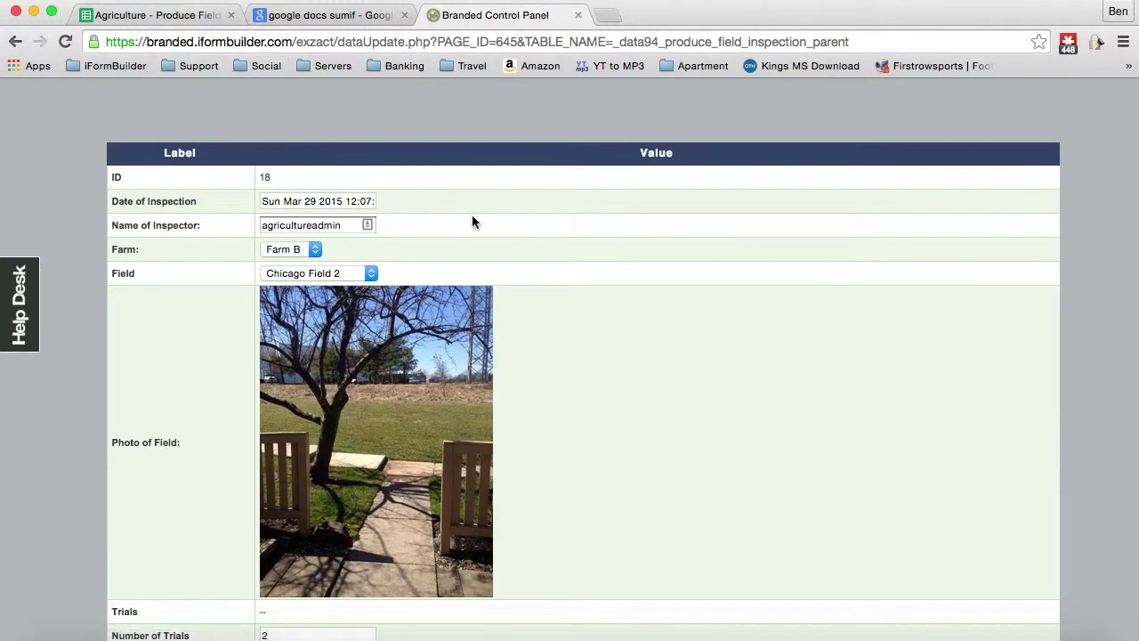
# - Save record 18 unchanged and bring up the Agriculture - Produce Field Inspection spreadsheet
pyautogui.scroll(-5, 473, 221)
pyautogui.scroll(-4, 473, 223)
pyautogui.click(519, 276)
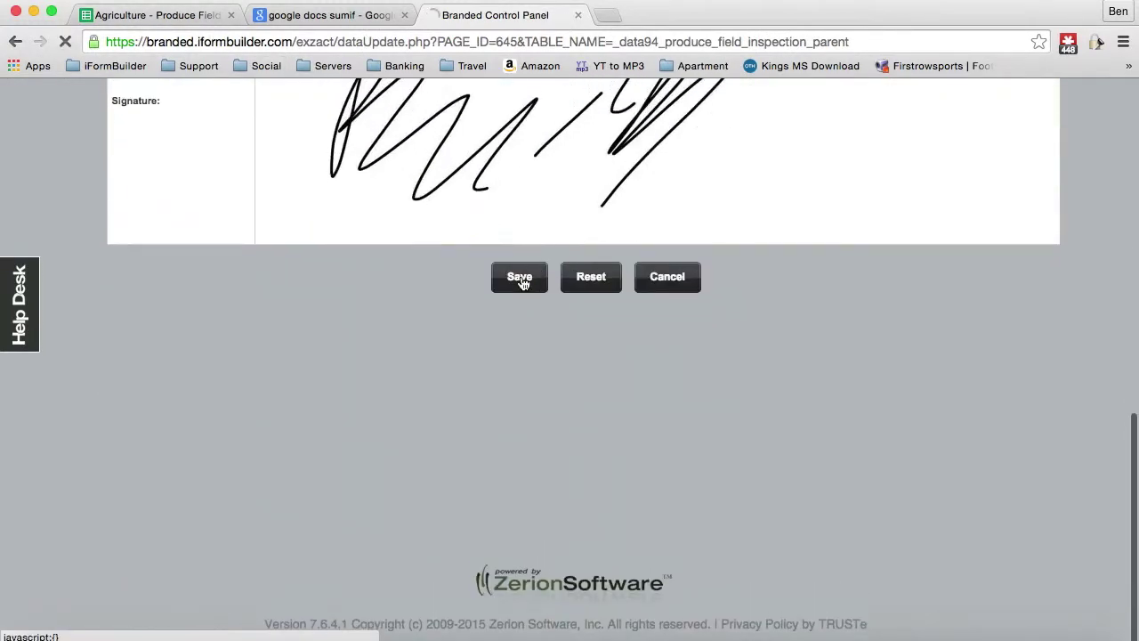
pyautogui.click(152, 14)
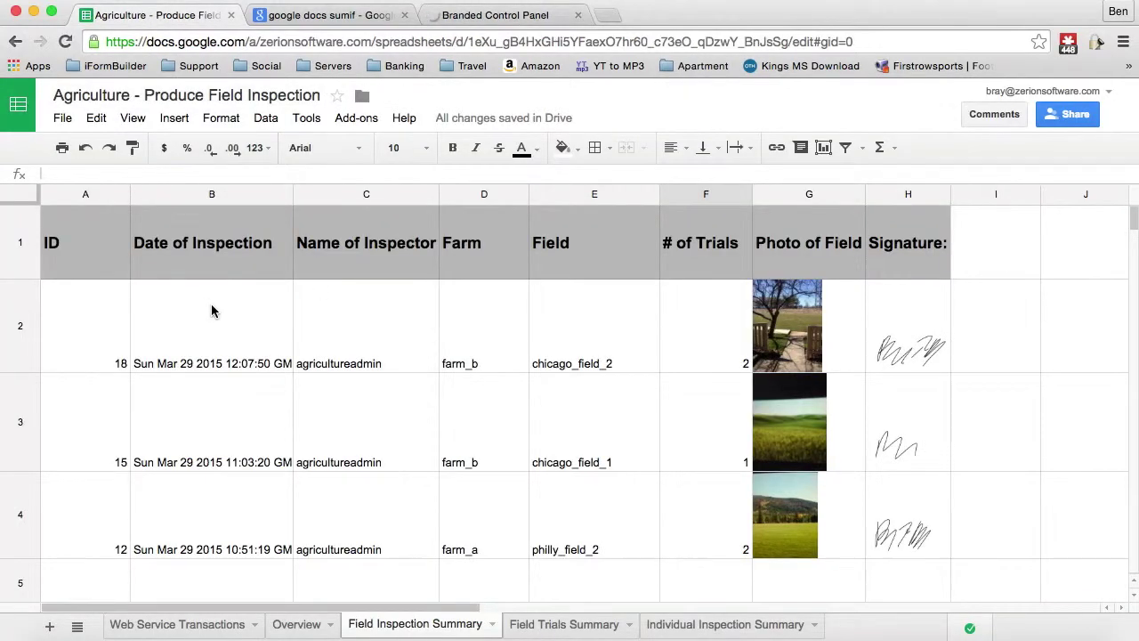
# - Show the Field Trials Summary sheet with record 18's carrot and lettuce trials
pyautogui.click(587, 624)
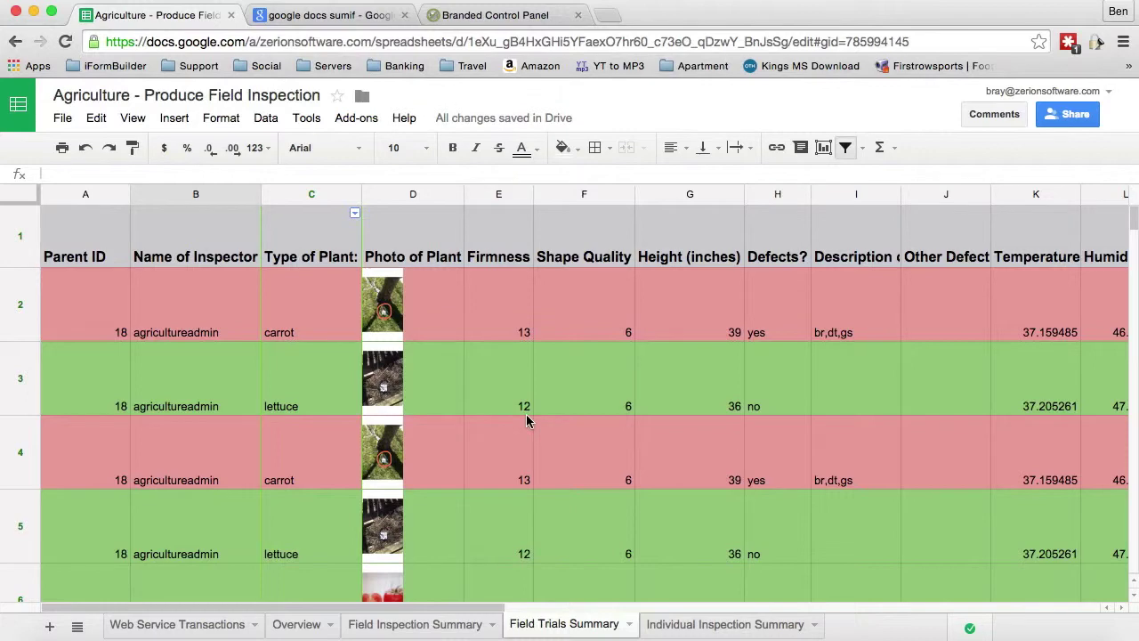
# - Filter the Type of Plant column (C) so only carrot rows are shown
pyautogui.scroll(-3, 525, 420)
pyautogui.scroll(3, 526, 421)
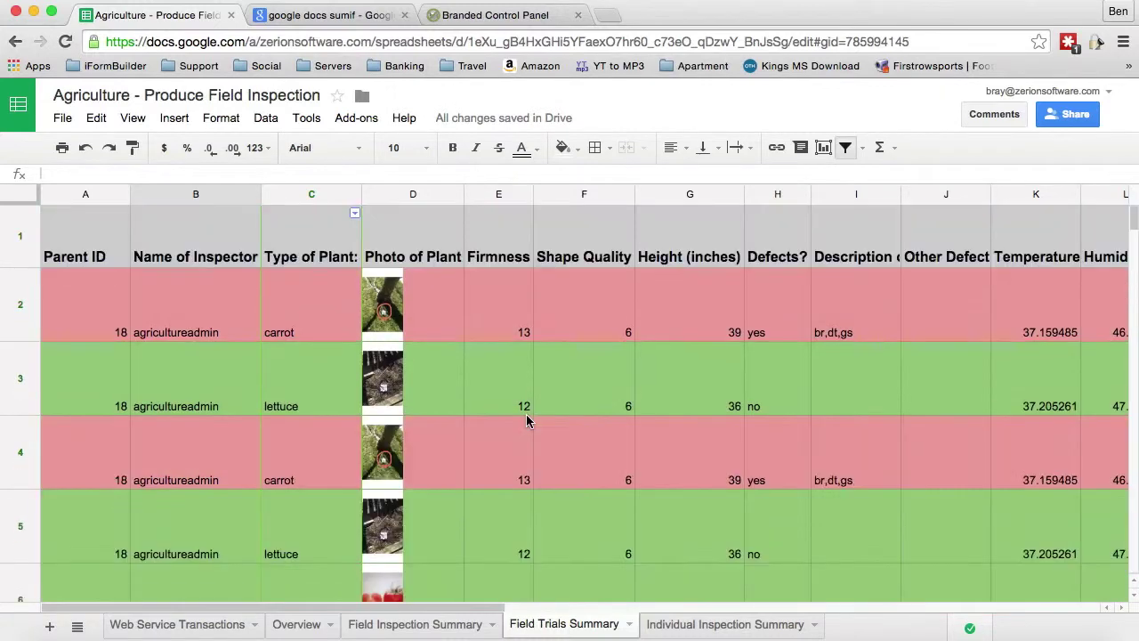
pyautogui.click(355, 215)
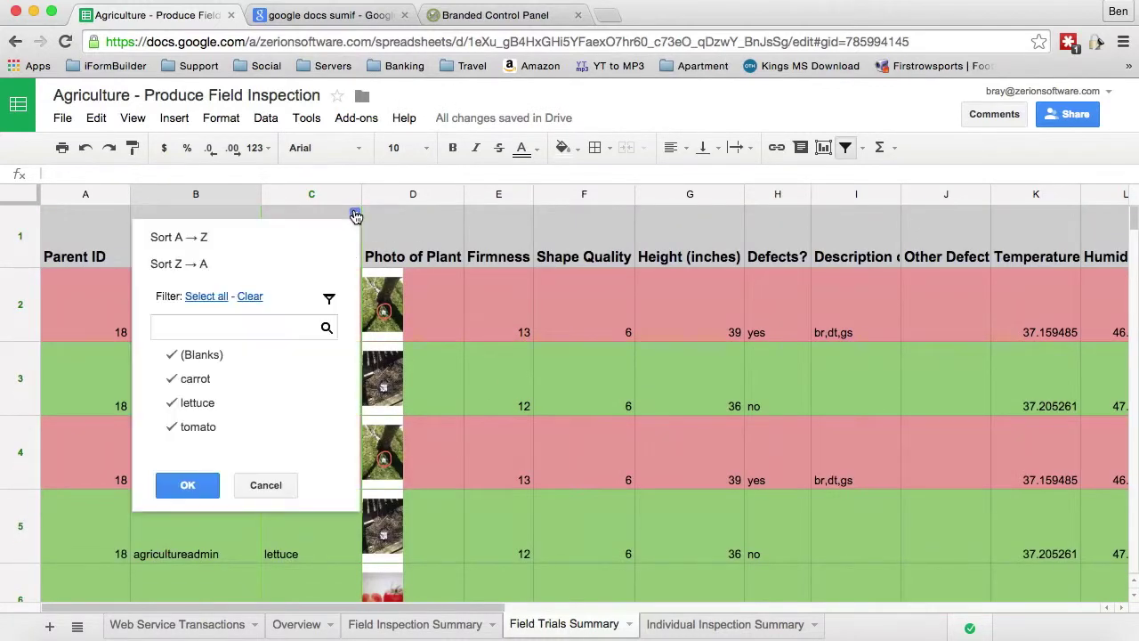
pyautogui.click(250, 296)
pyautogui.click(210, 380)
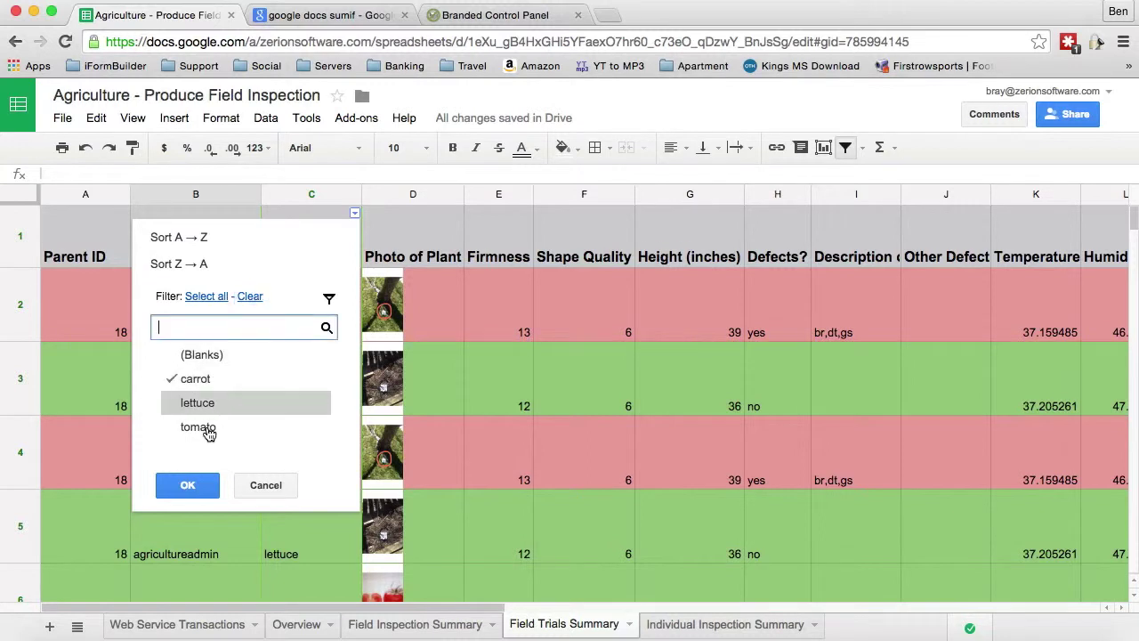
pyautogui.click(188, 485)
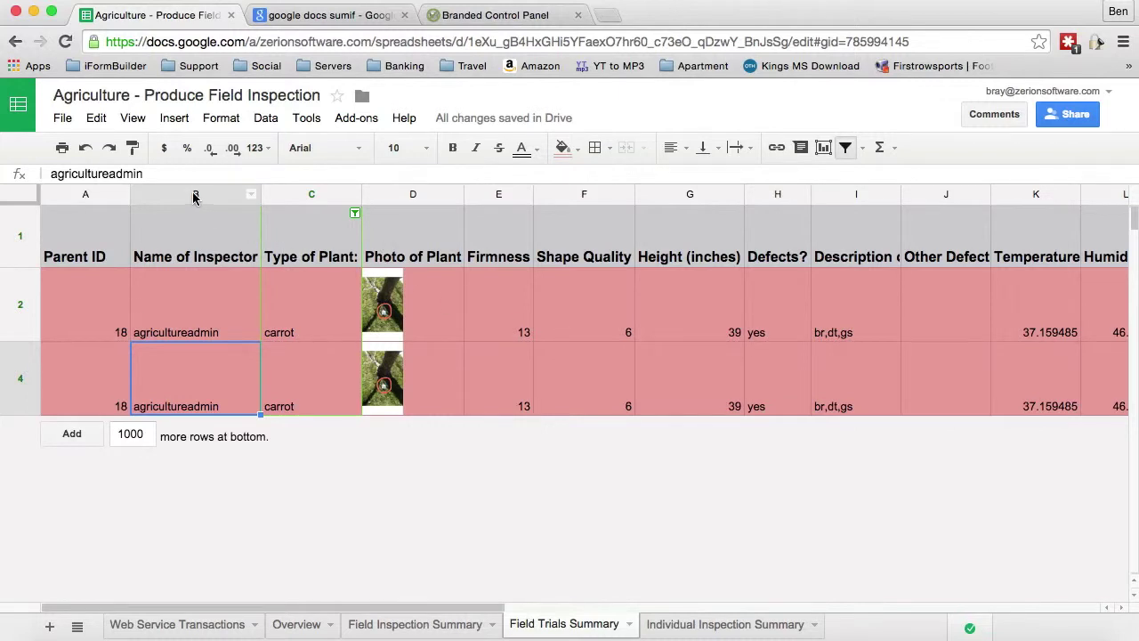
# - Return to the Field Inspection Summary sheet listing record 18's farm_b, chicago_field_2 rows
pyautogui.click(410, 627)
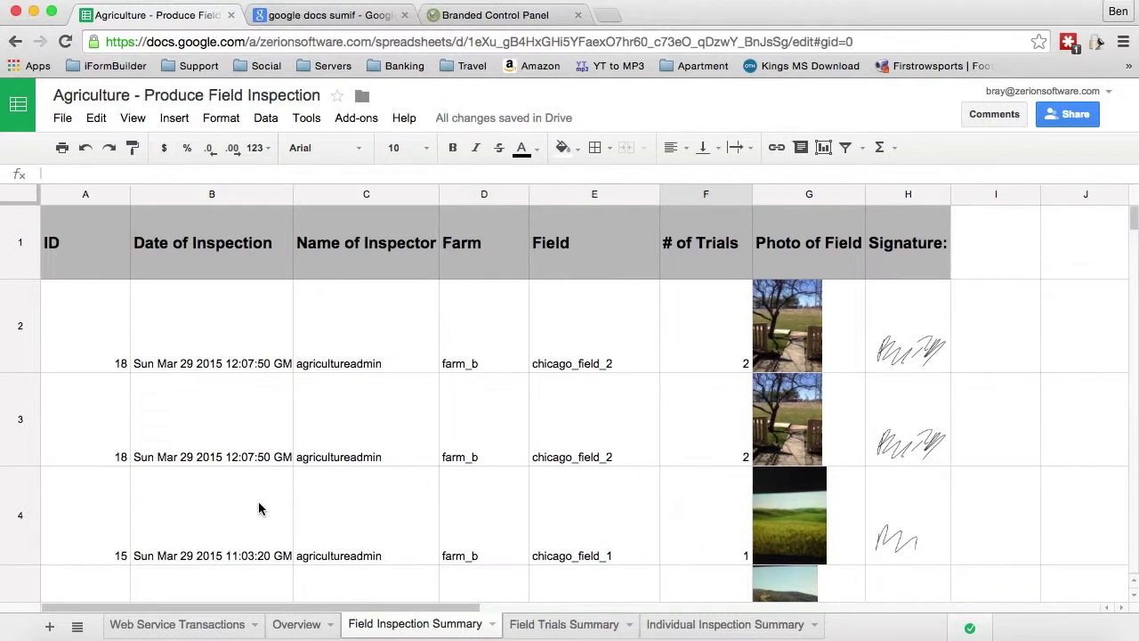